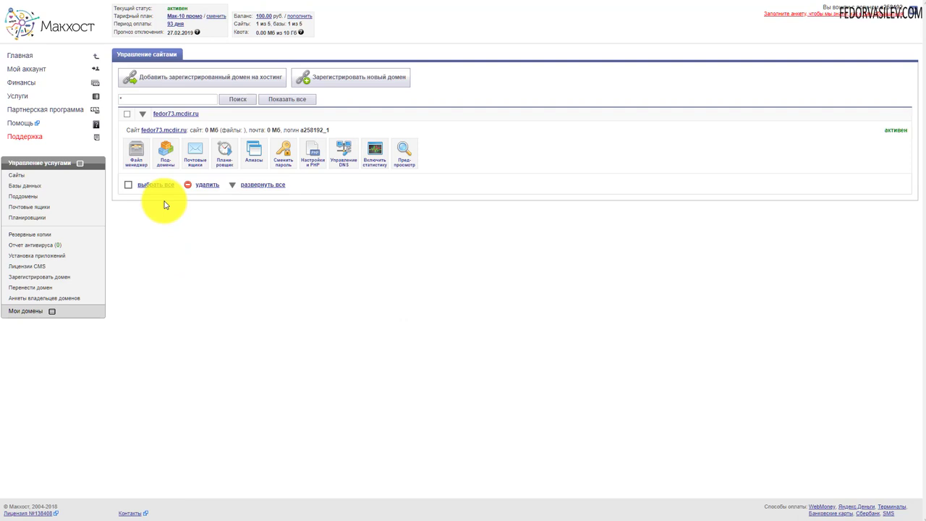
# Check that fedor73.mcdir.ru's httpdocs folder is empty, then return to the site list
pyautogui.click(135, 160)
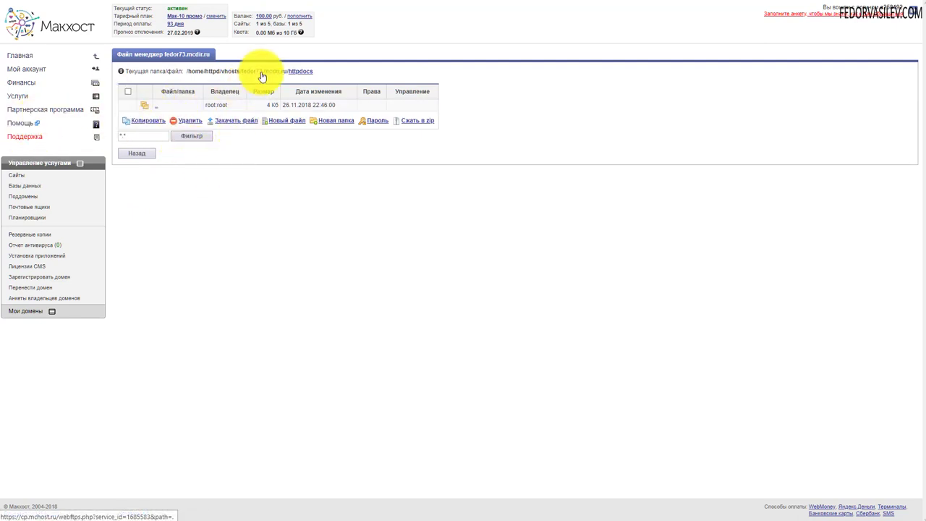
pyautogui.click(16, 175)
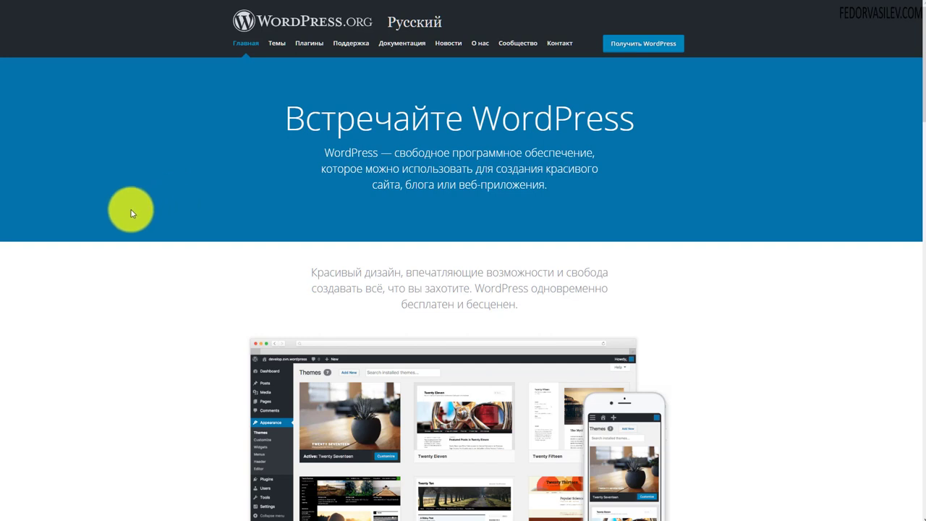
# Download wordpress-4.9.8-ru_RU.zip from WordPress.org and save it to the Desktop
pyautogui.click(628, 47)
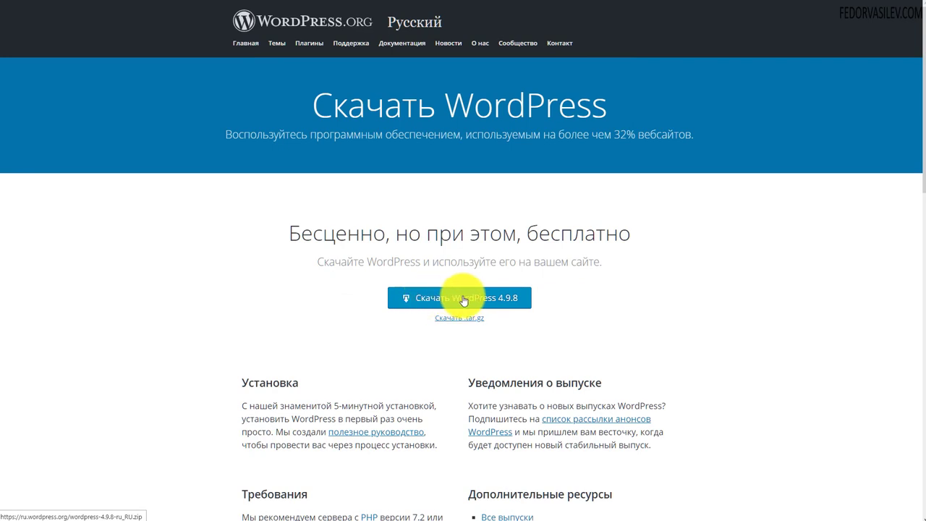
pyautogui.click(507, 296)
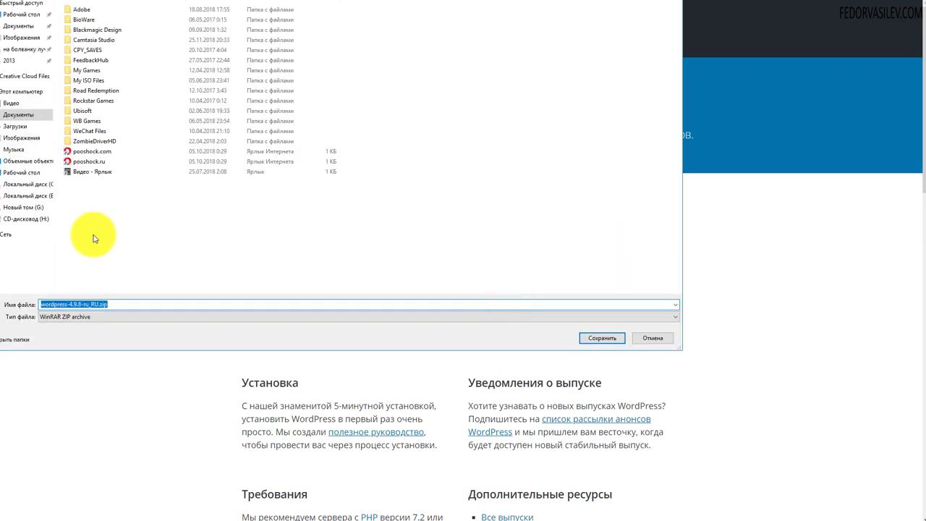
pyautogui.click(29, 173)
pyautogui.click(583, 338)
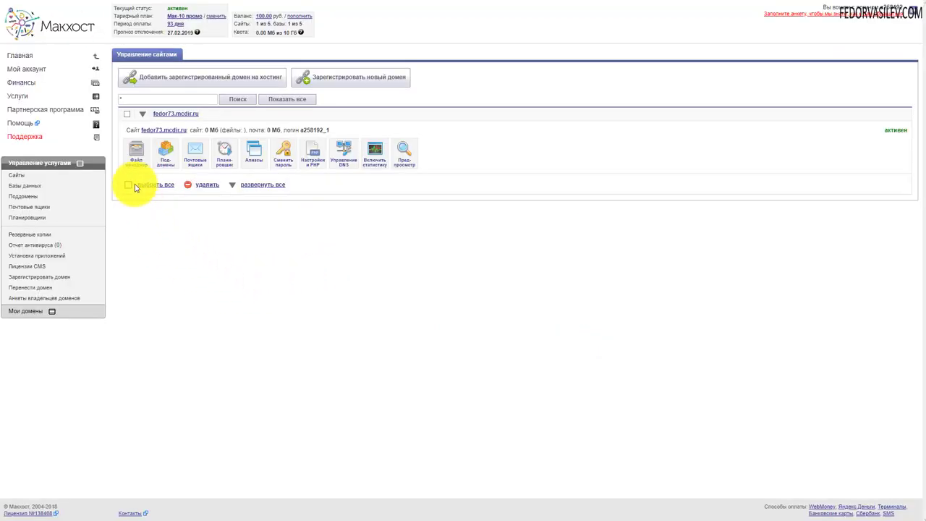
# Upload wordpress-4.9.8-ru_RU.zip from the Desktop into httpdocs through the file manager
pyautogui.click(134, 155)
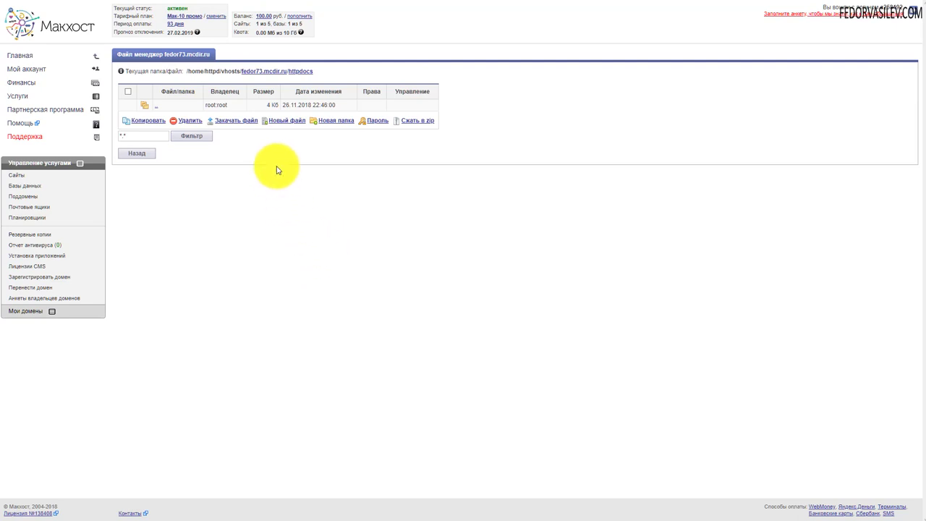
pyautogui.click(234, 121)
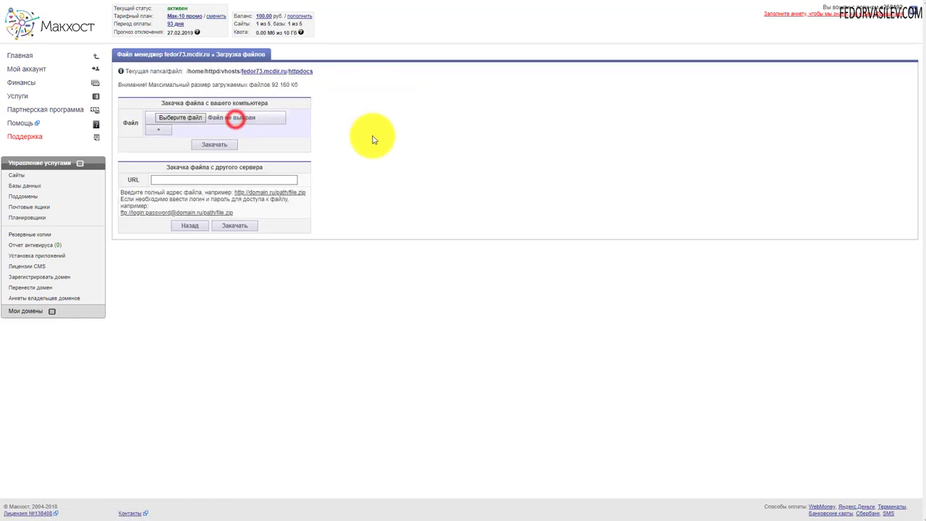
pyautogui.click(194, 120)
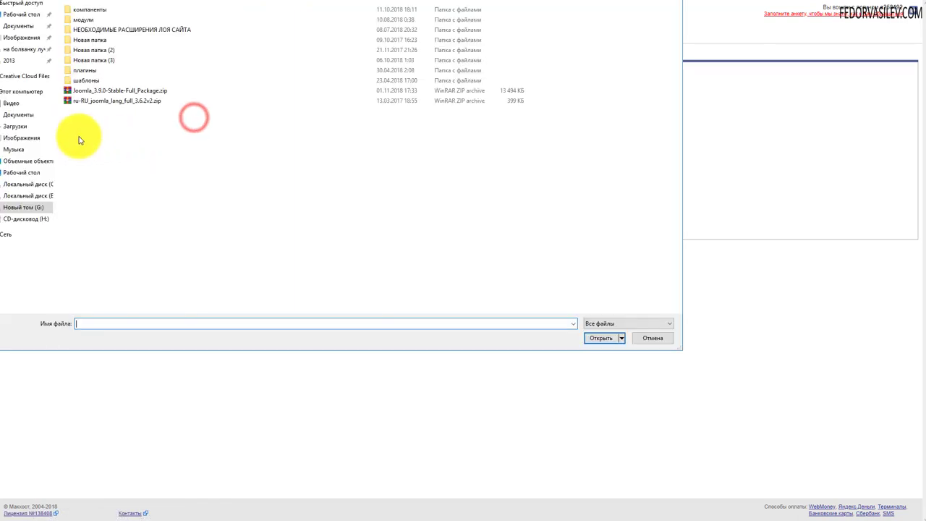
pyautogui.click(22, 173)
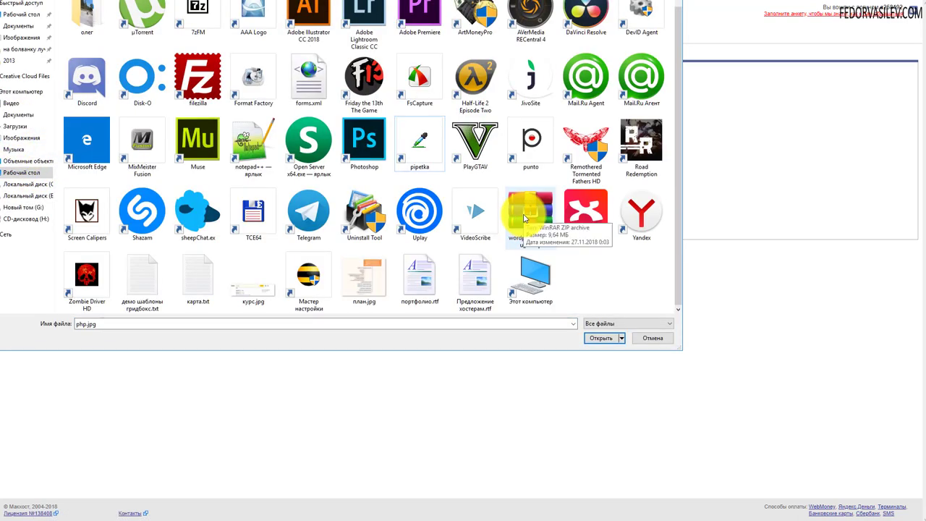
pyautogui.click(522, 225)
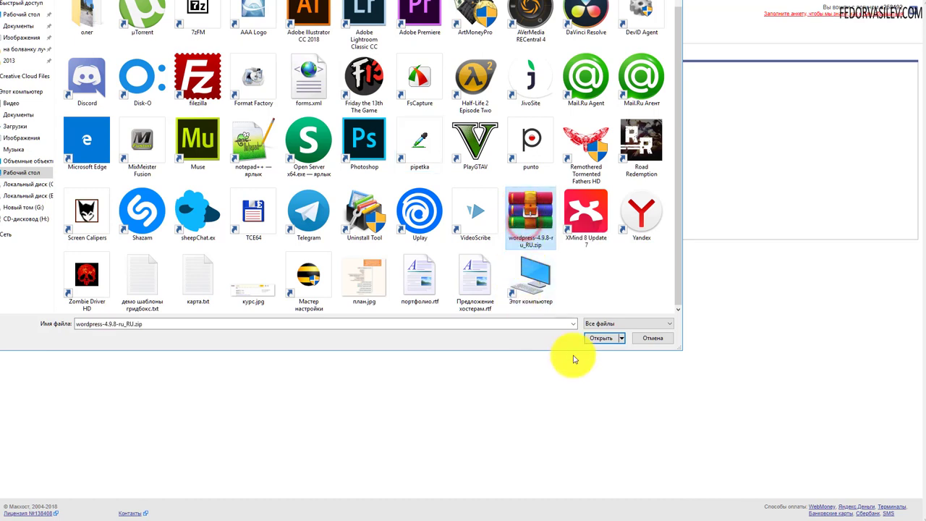
pyautogui.click(595, 338)
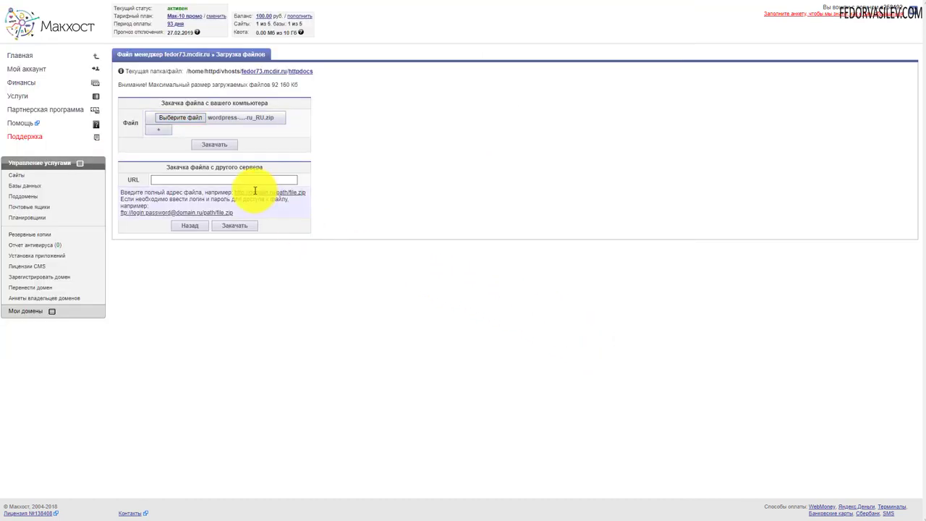
pyautogui.click(221, 145)
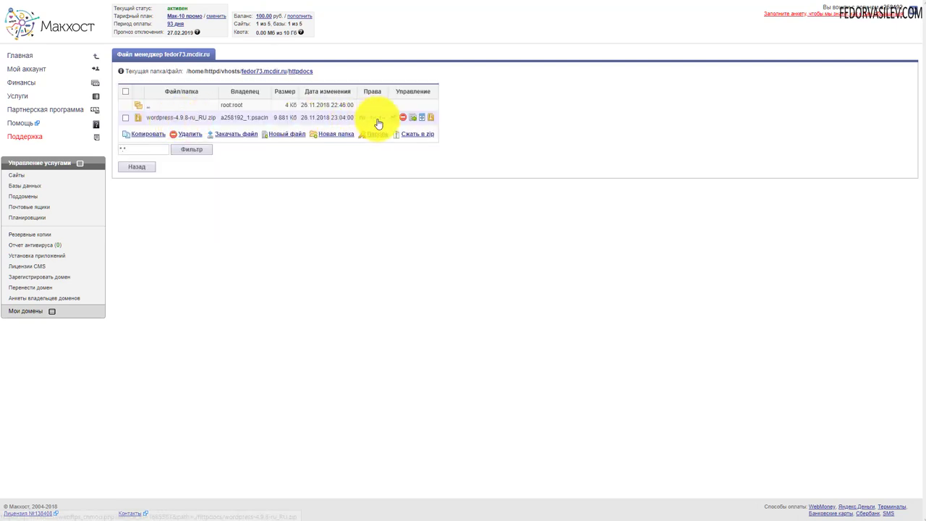
# Unpack wordpress-4.9.8-ru_RU.zip, delete the zip, and open the resulting wordpress folder
pyautogui.click(431, 118)
pyautogui.click(511, 37)
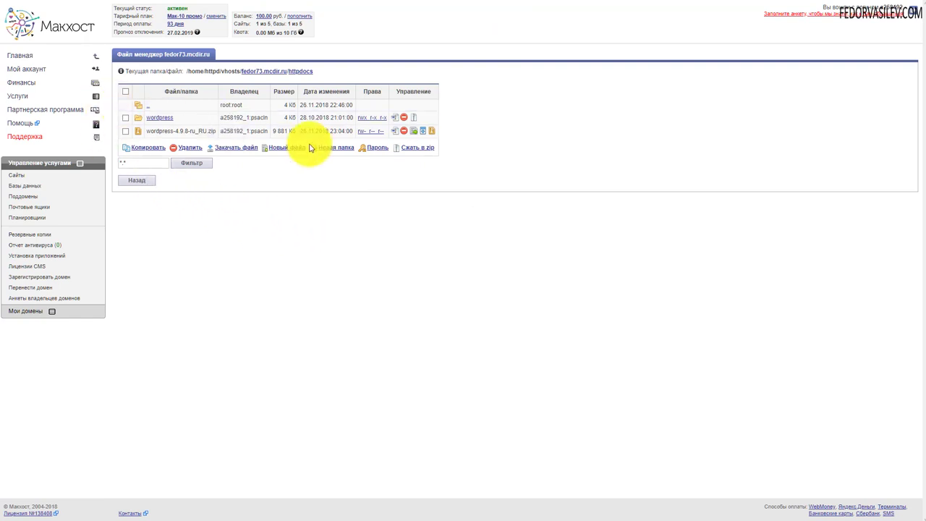
pyautogui.click(125, 131)
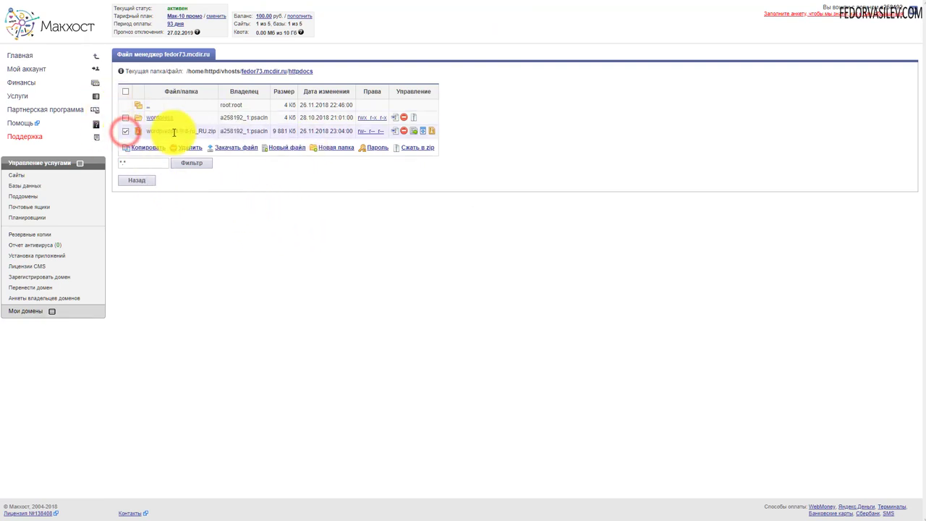
pyautogui.click(404, 134)
pyautogui.click(499, 36)
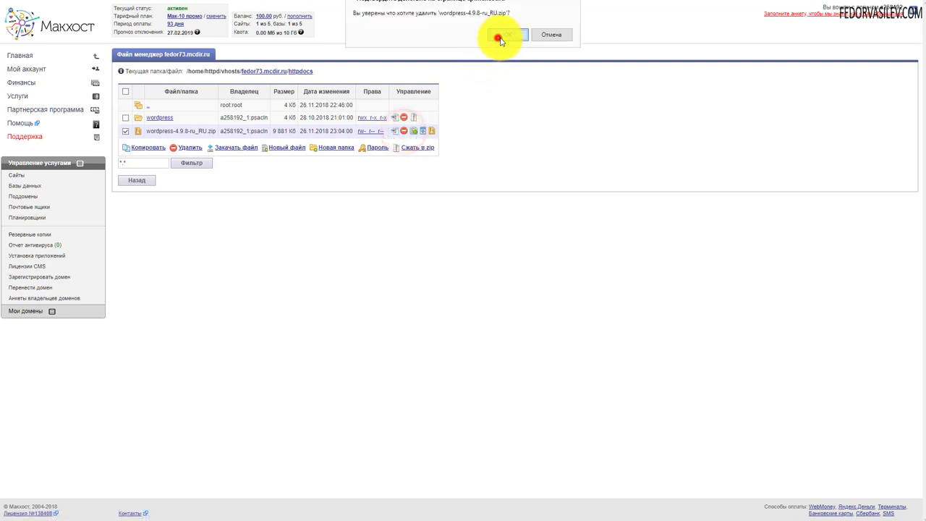
pyautogui.click(163, 118)
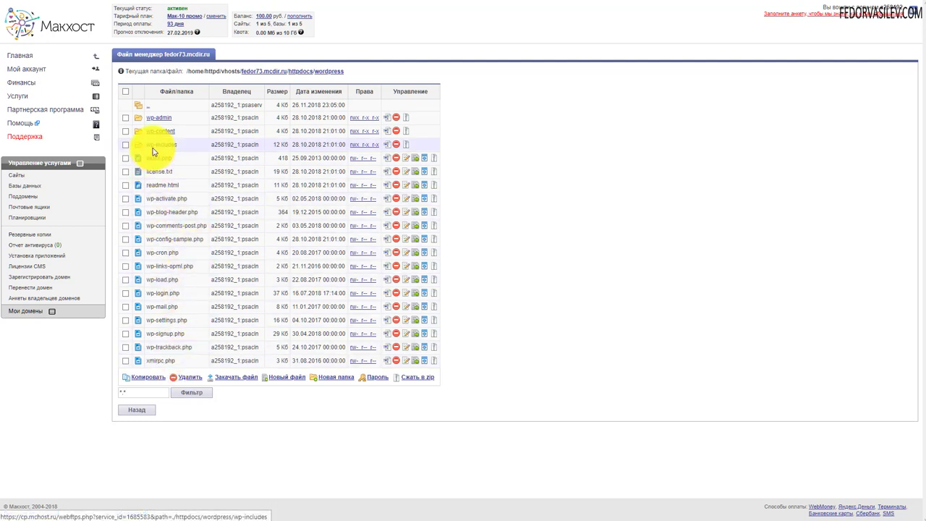
# Copy all 19 items in the wordpress folder and go back up to httpdocs
pyautogui.click(125, 91)
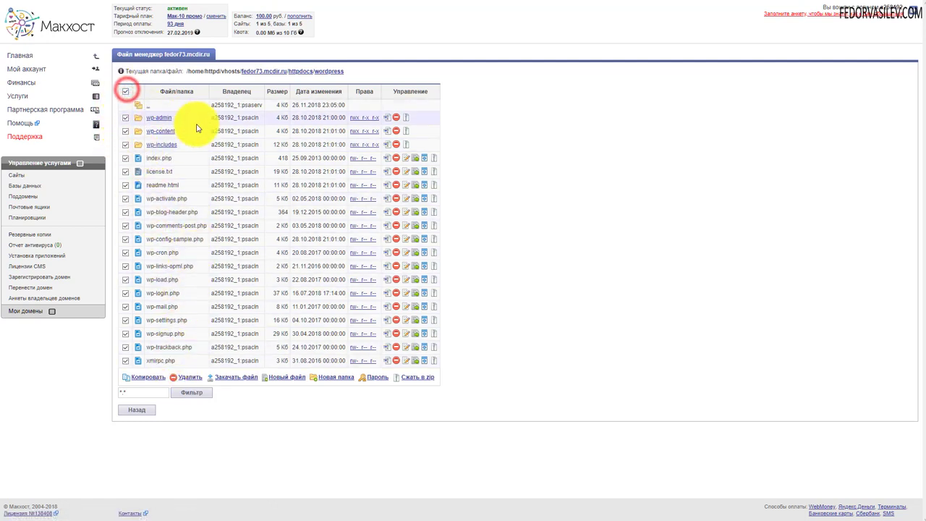
pyautogui.click(143, 380)
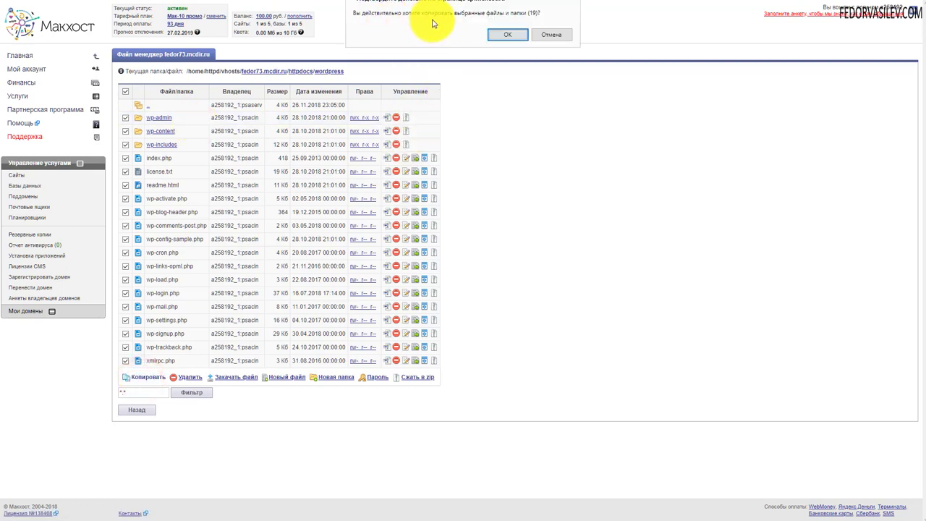
pyautogui.click(497, 35)
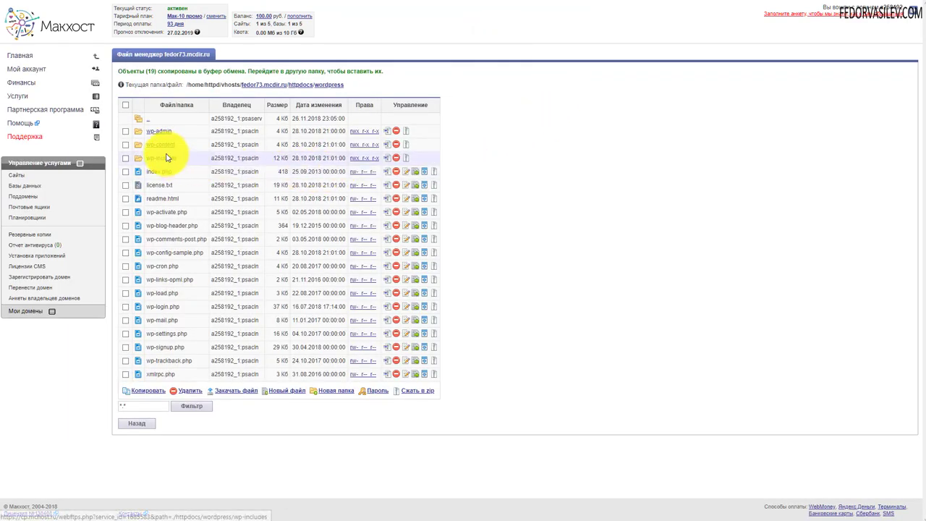
pyautogui.click(146, 120)
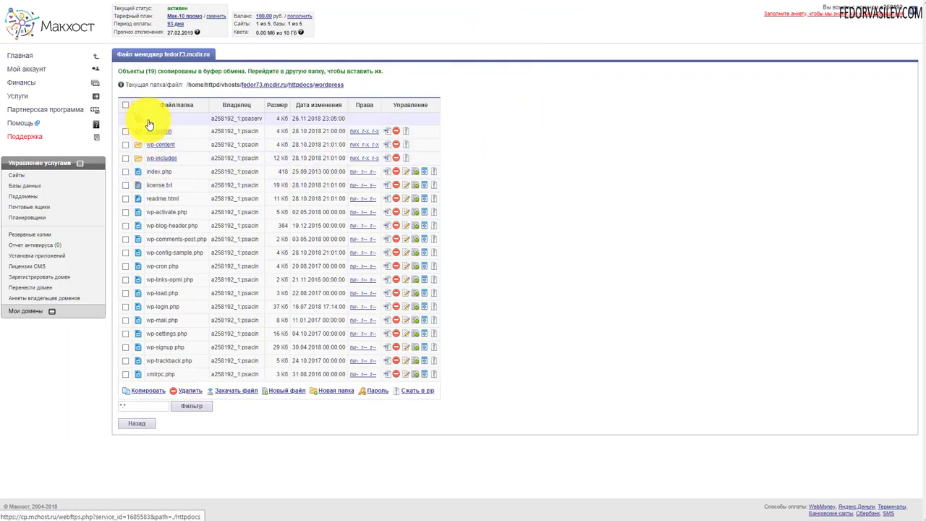
pyautogui.click(148, 122)
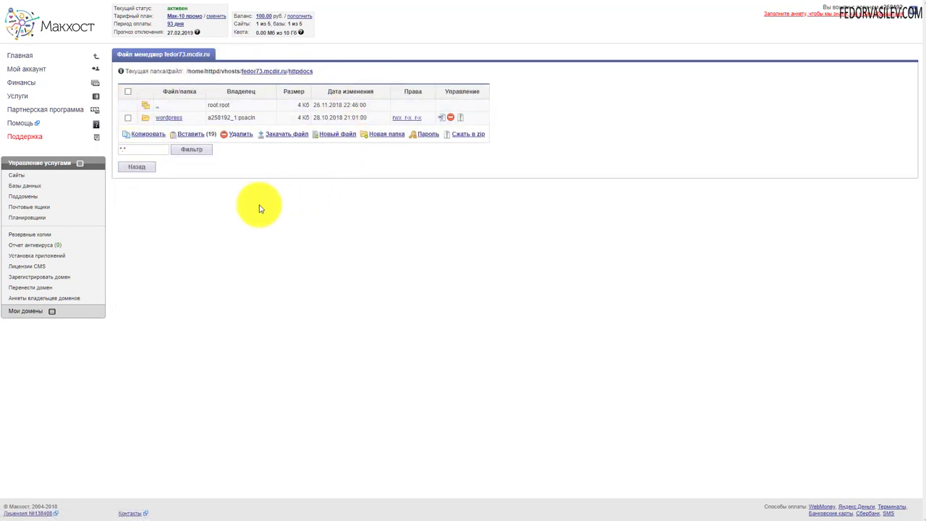
# Paste the 19 WordPress items into httpdocs and check the wordpress folder
pyautogui.click(192, 134)
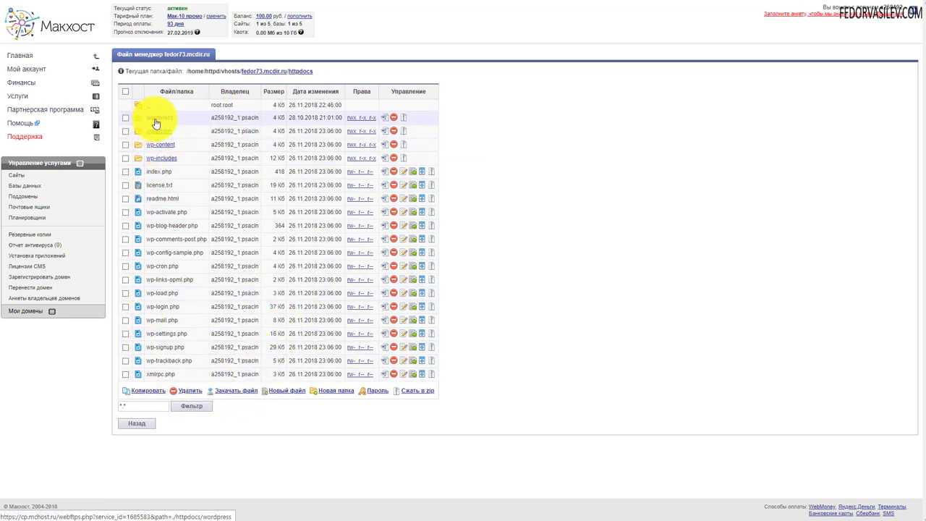
pyautogui.click(156, 119)
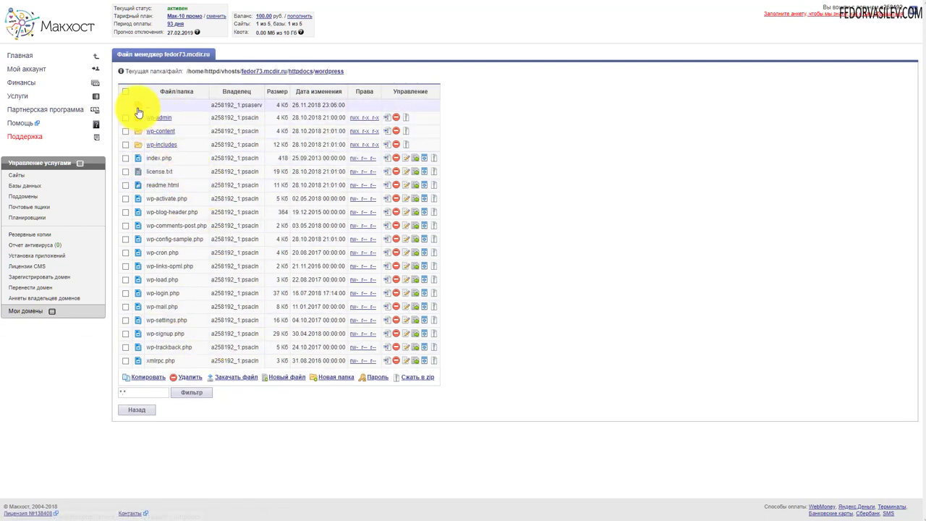
pyautogui.click(148, 107)
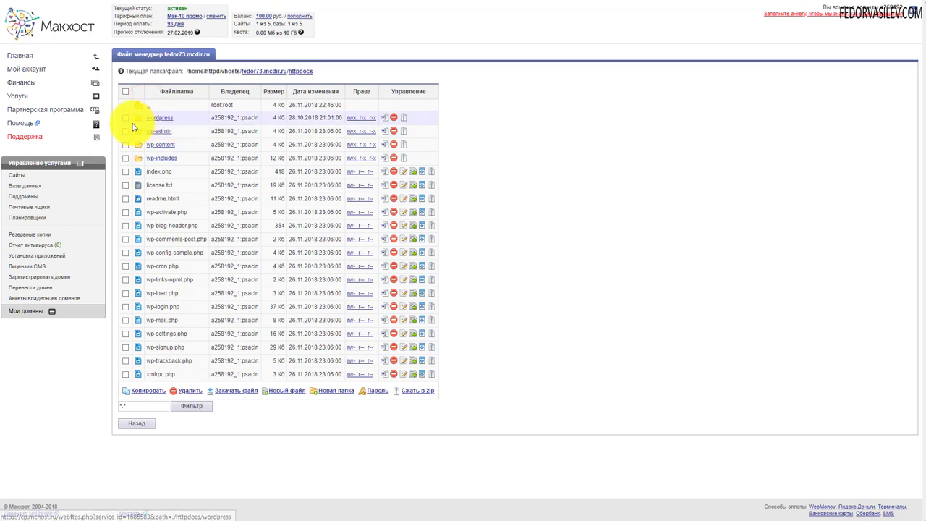
# Delete the old wordpress folder and bring up the site's WordPress installer welcome page
pyautogui.click(125, 118)
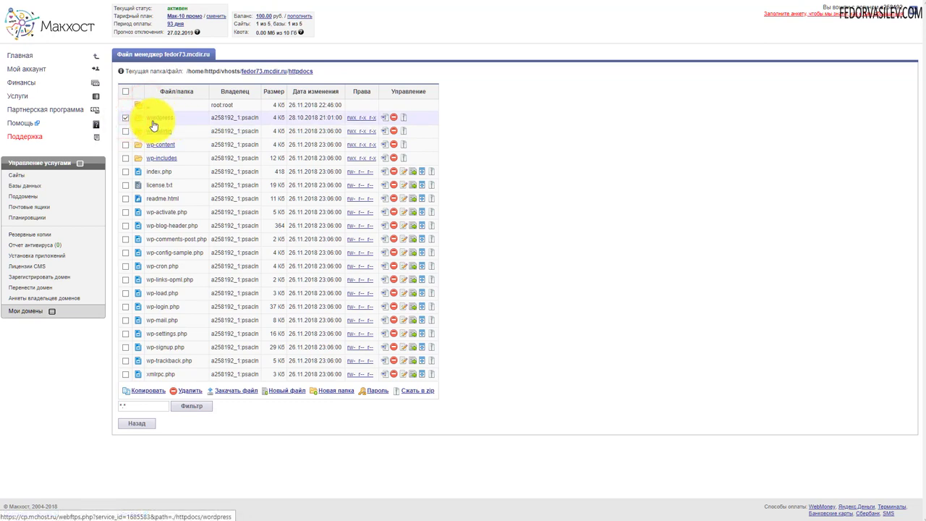
pyautogui.click(394, 119)
pyautogui.click(499, 31)
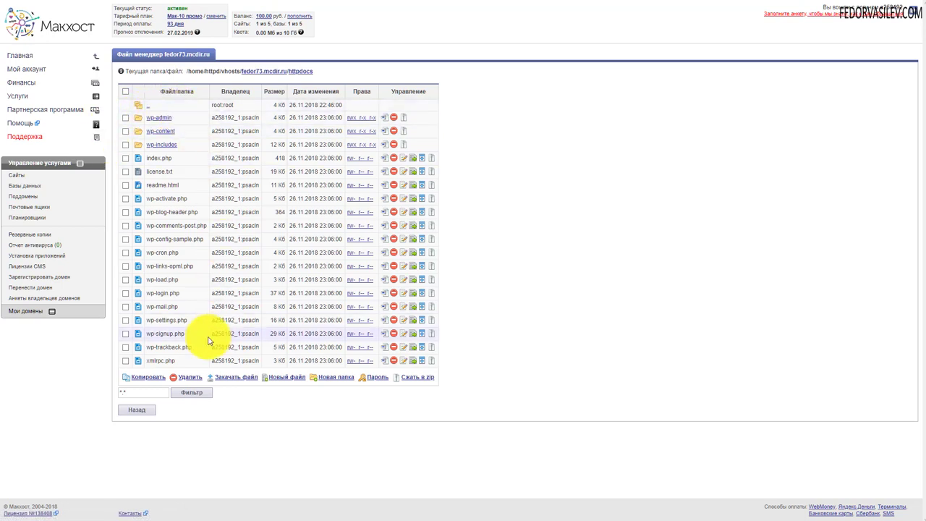
pyautogui.click(425, 185)
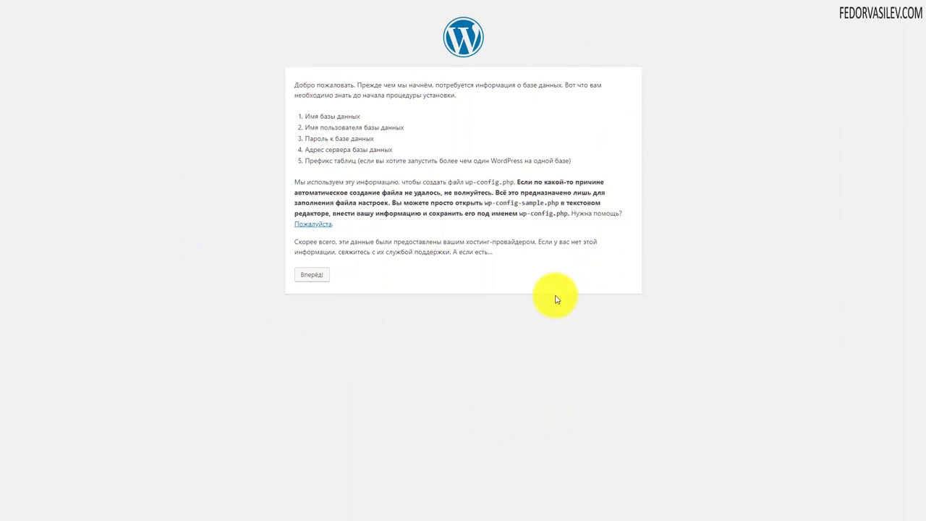
# Continue from the installer welcome page to the database connection form
pyautogui.click(311, 279)
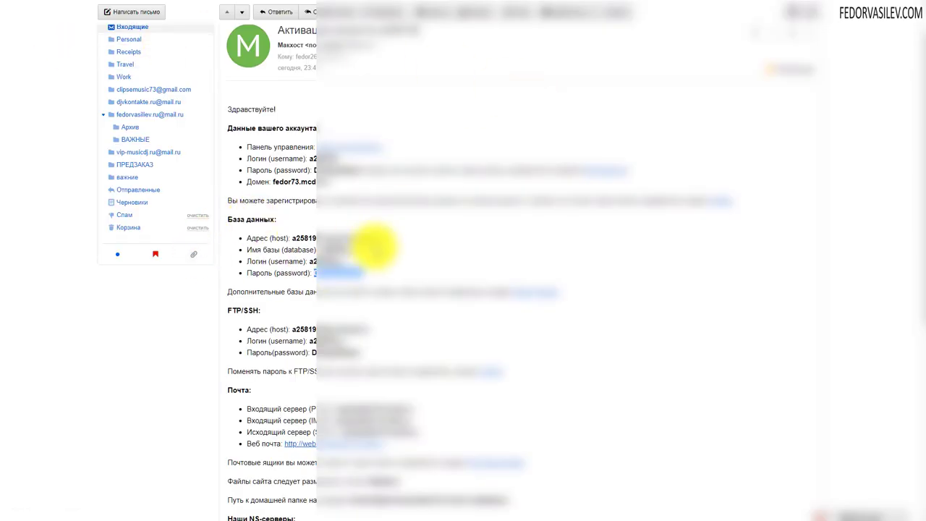
# Copy the database host address from the Makhost activation e-mail
pyautogui.moveTo(378, 239); pyautogui.dragTo(298, 236)
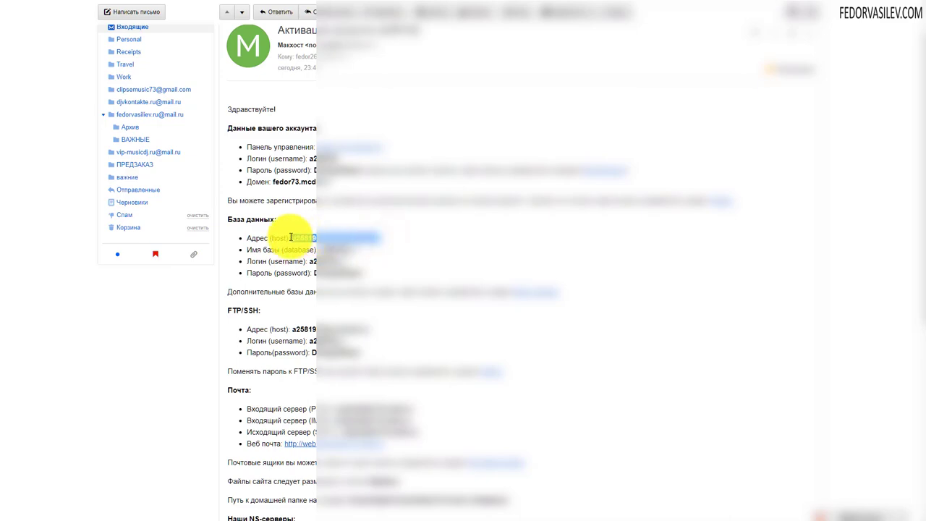
pyautogui.click(308, 221)
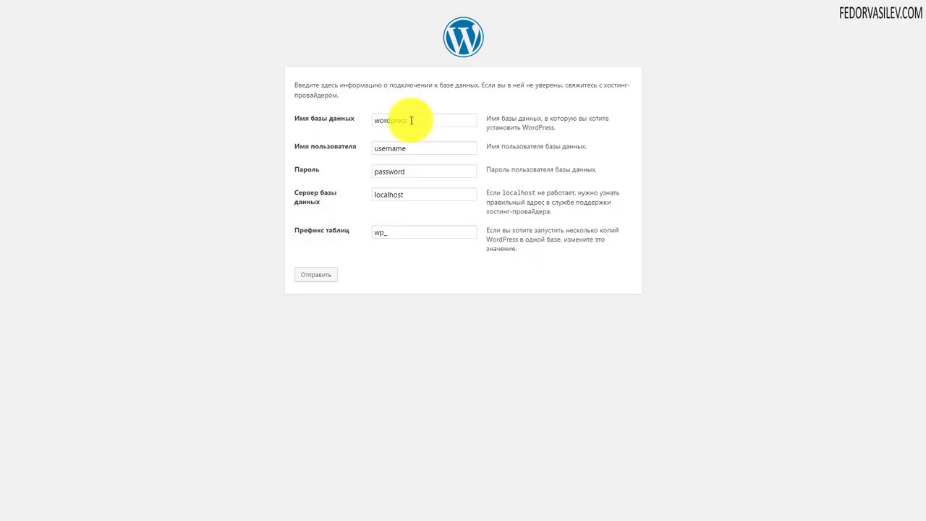
# Replace localhost with the copied host address and fill in the hosting database name
pyautogui.doubleClick(413, 194)
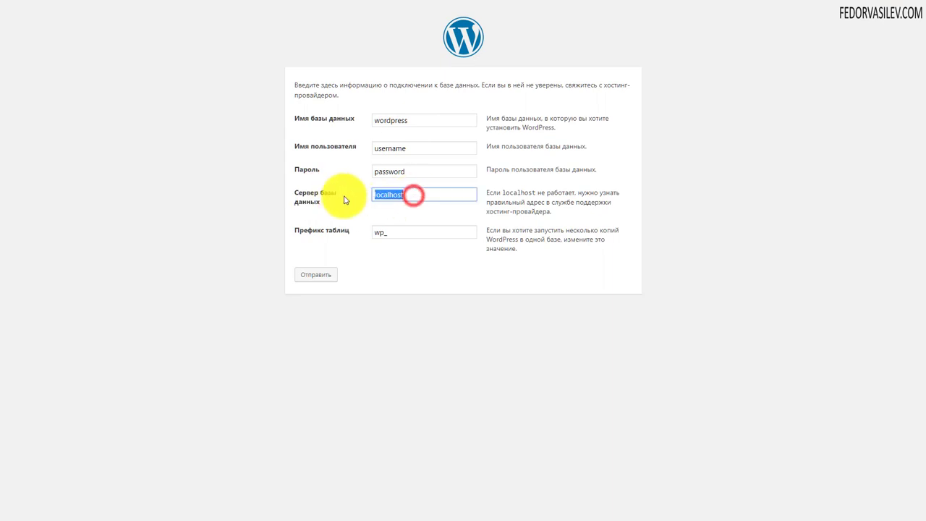
pyautogui.rightClick(401, 200)
pyautogui.click(420, 255)
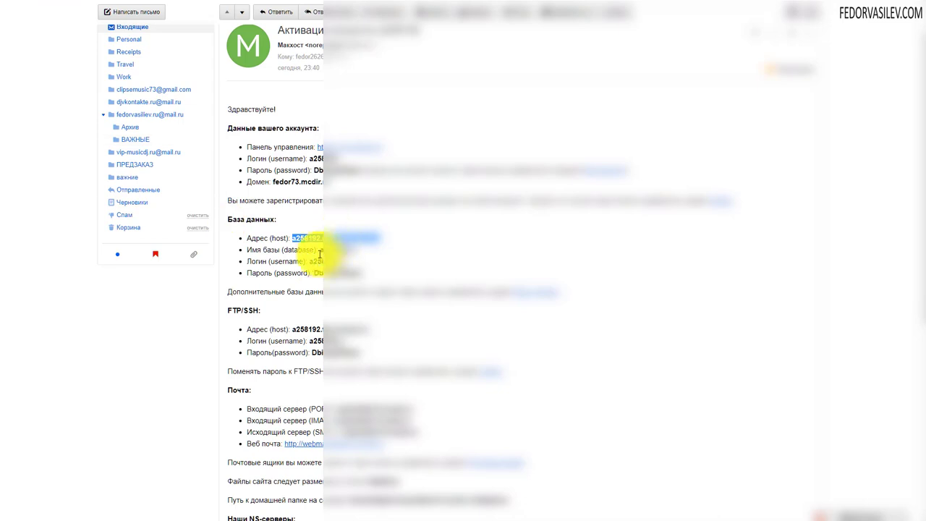
pyautogui.click(355, 250)
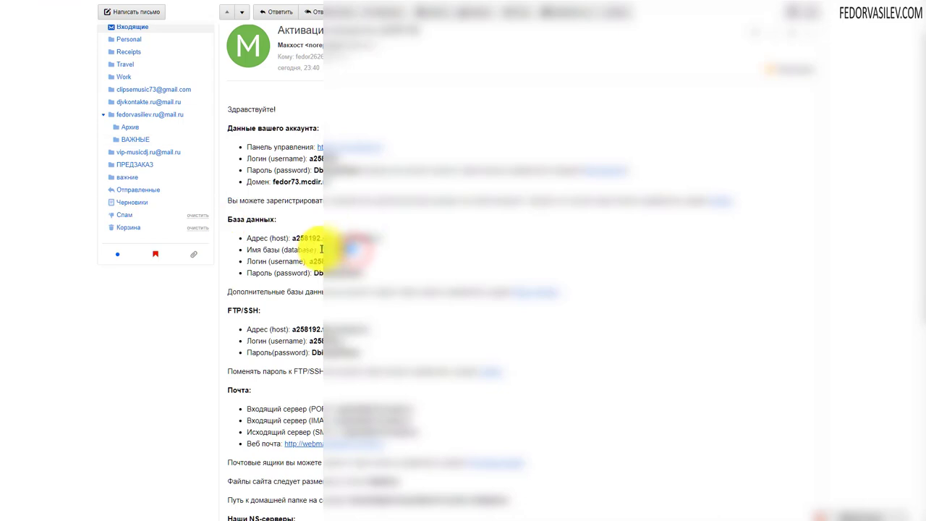
pyautogui.doubleClick(329, 250)
pyautogui.click(311, 234)
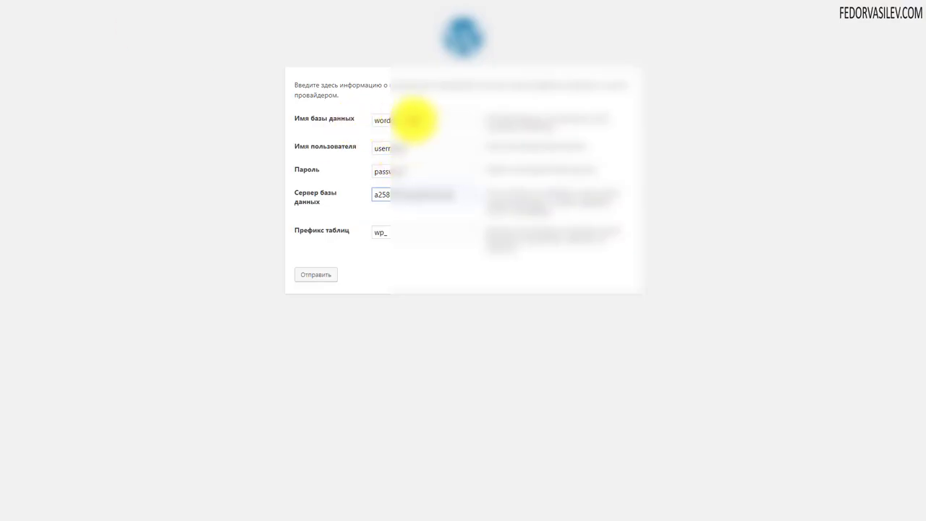
pyautogui.moveTo(413, 120); pyautogui.dragTo(366, 120)
pyautogui.click(403, 181)
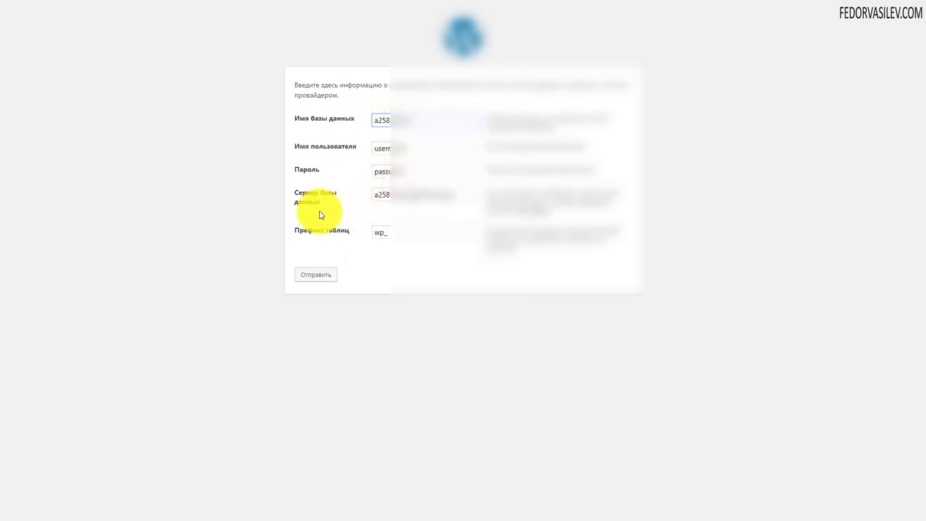
# Paste the database username and password from the e-mail, then submit the form
pyautogui.moveTo(393, 149); pyautogui.dragTo(356, 148)
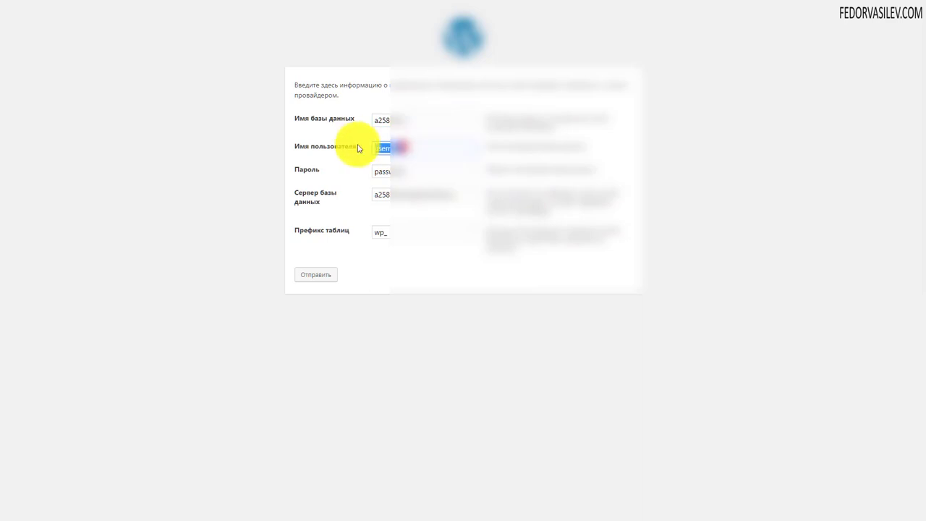
pyautogui.press('BackSpace')
pyautogui.rightClick(390, 148)
pyautogui.click(407, 206)
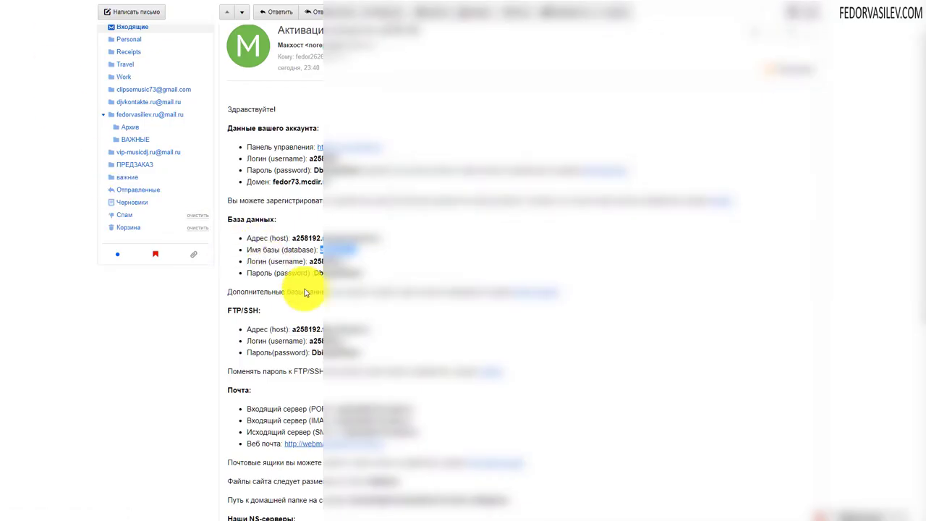
pyautogui.moveTo(367, 273); pyautogui.dragTo(321, 272)
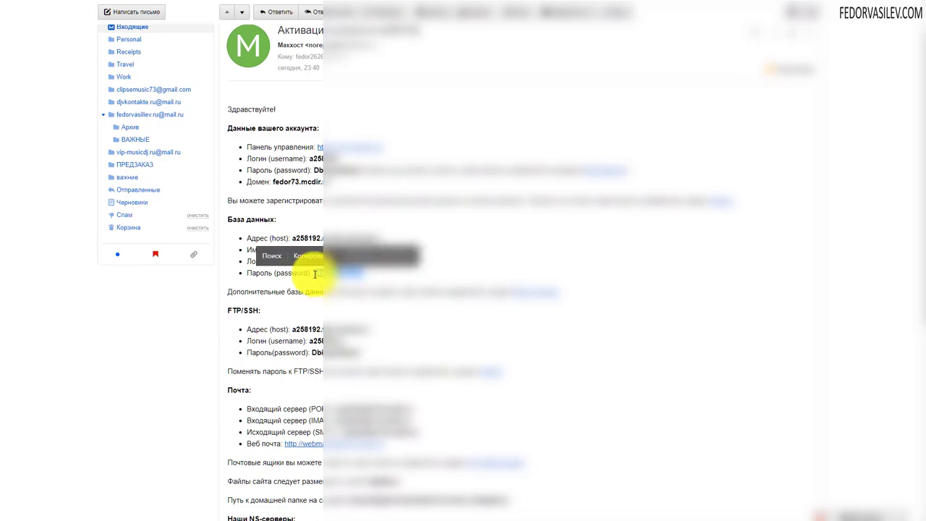
pyautogui.click(321, 255)
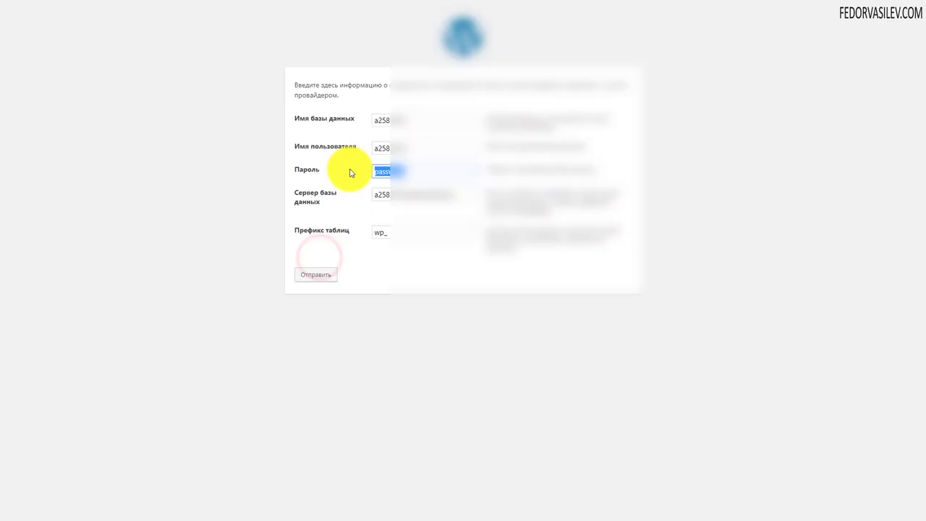
pyautogui.press('BackSpace')
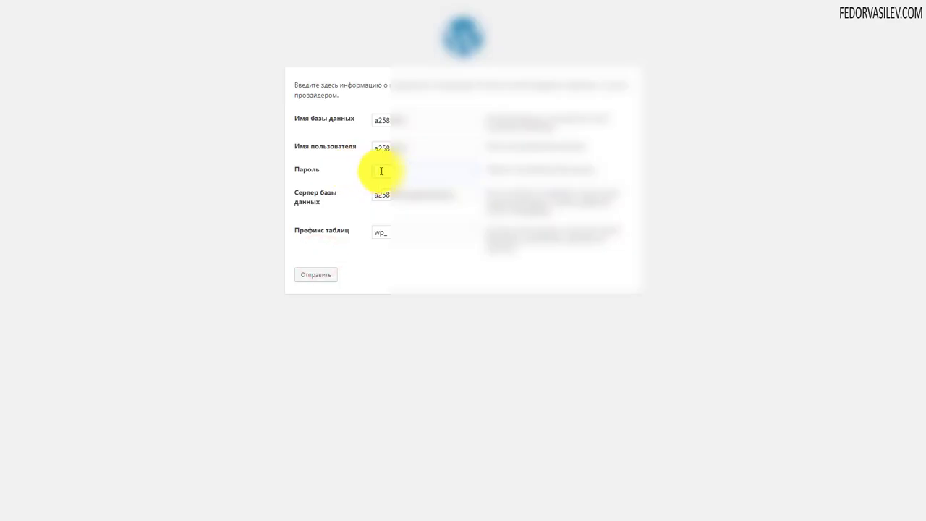
pyautogui.rightClick(378, 171)
pyautogui.click(401, 224)
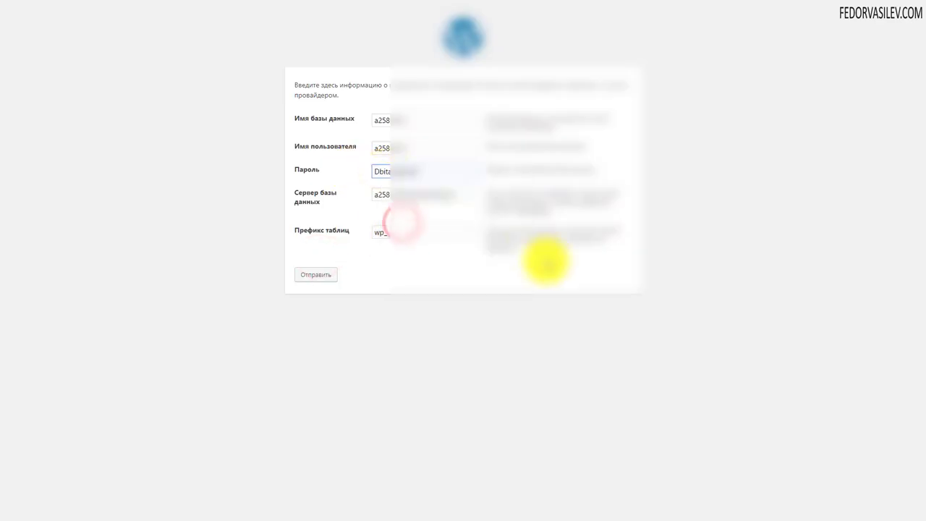
pyautogui.click(316, 280)
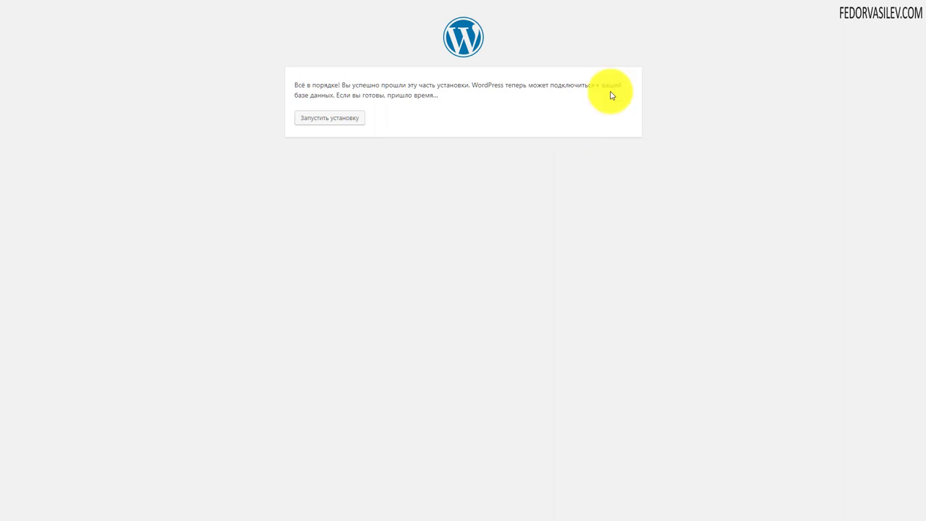
# Start the installation and title the site 'демо', keeping username 'admin' and the generated password
pyautogui.click(316, 117)
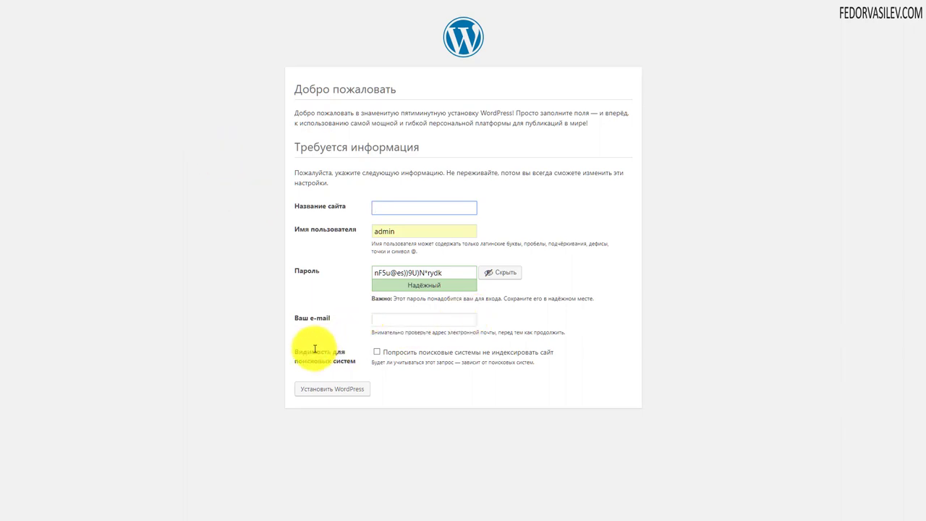
pyautogui.click(412, 209)
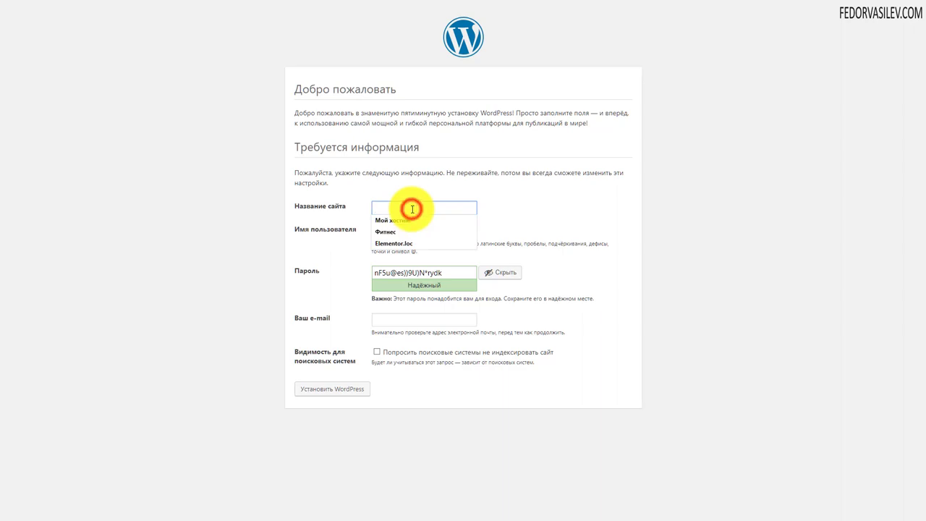
pyautogui.write('It')
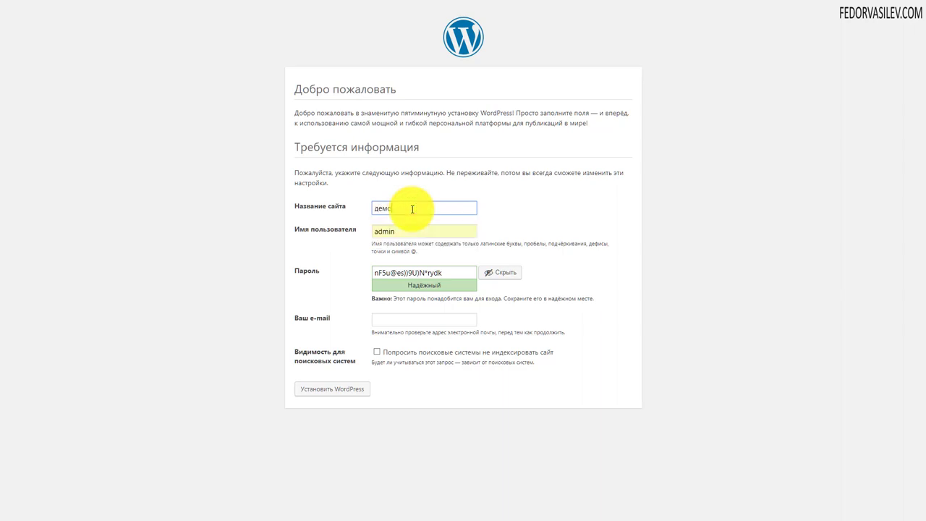
pyautogui.click(321, 240)
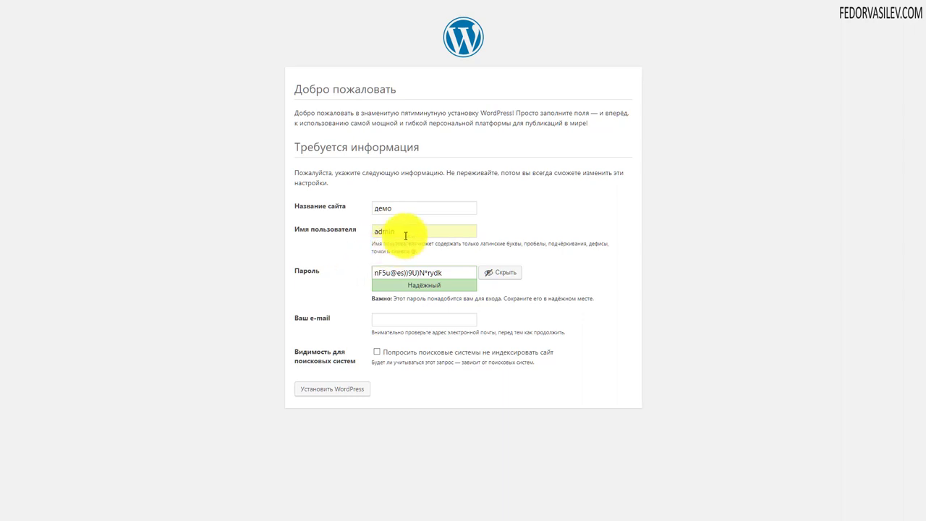
pyautogui.click(408, 230)
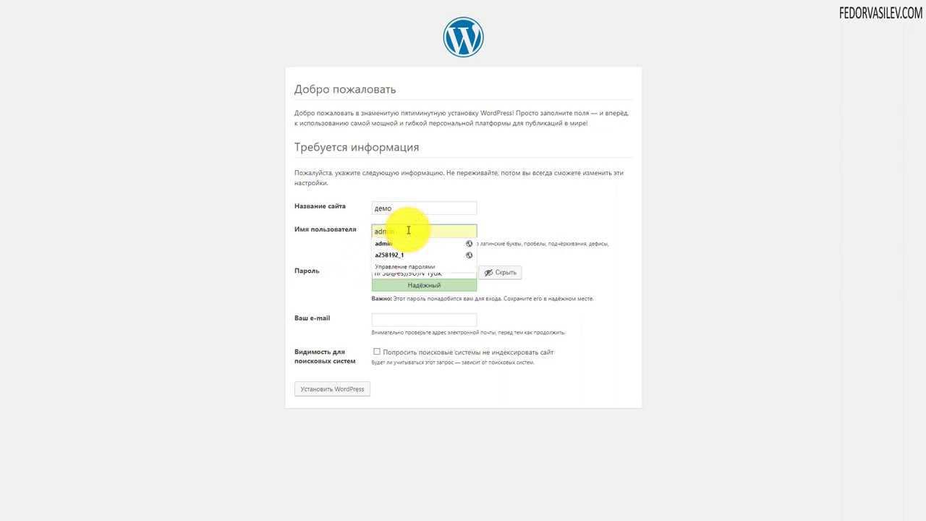
pyautogui.click(519, 223)
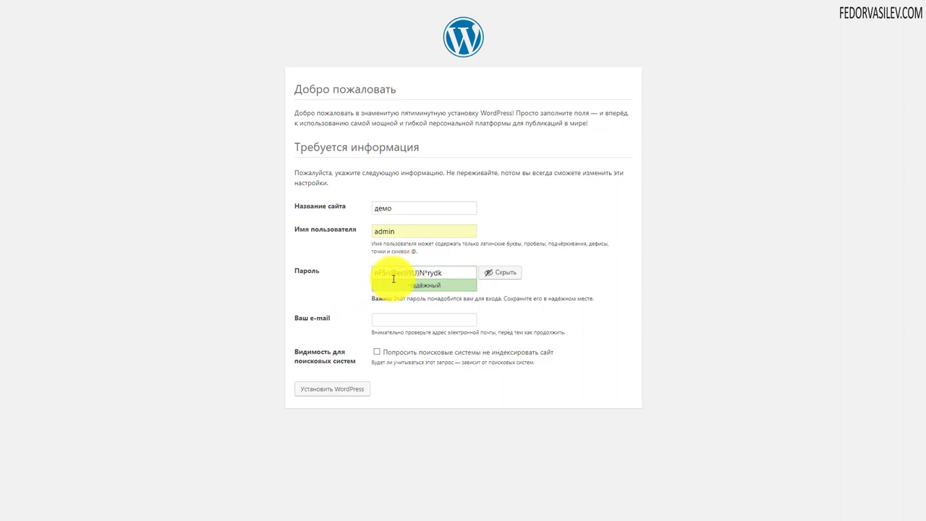
pyautogui.click(449, 271)
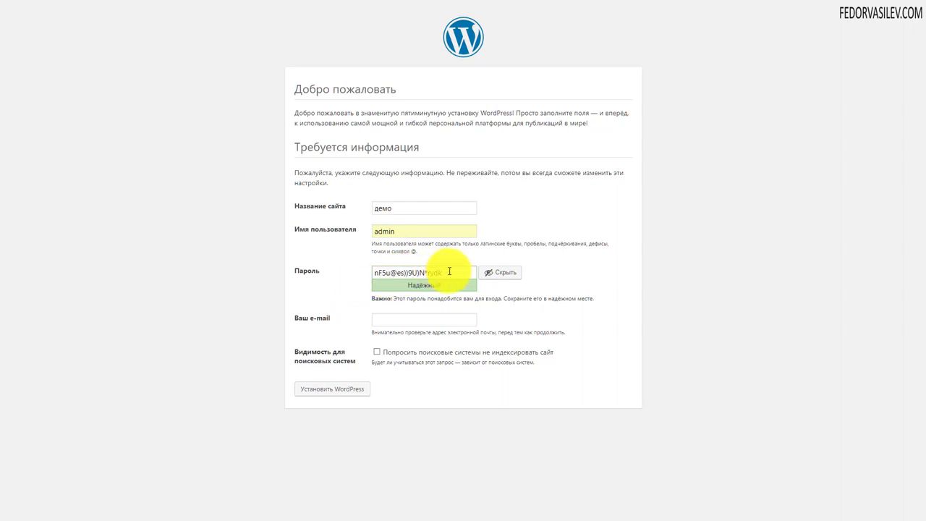
# Replace the generated admin password with a weak one and tick Разрешить использование слабого пароля
pyautogui.moveTo(455, 272); pyautogui.dragTo(310, 275)
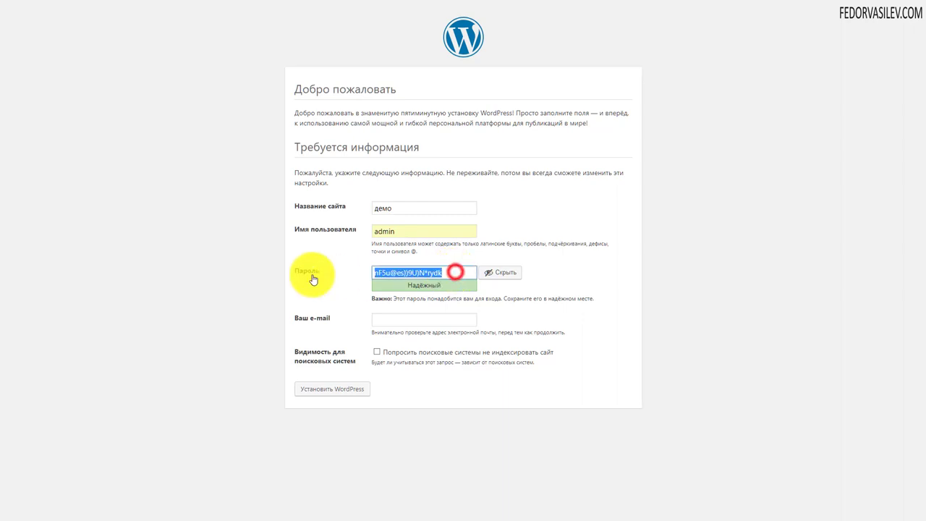
pyautogui.write('1234')
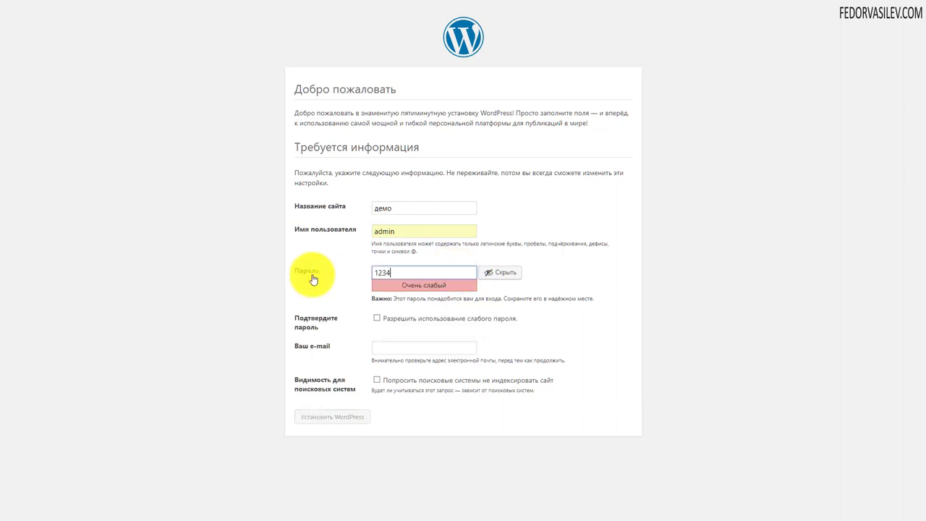
pyautogui.write('56')
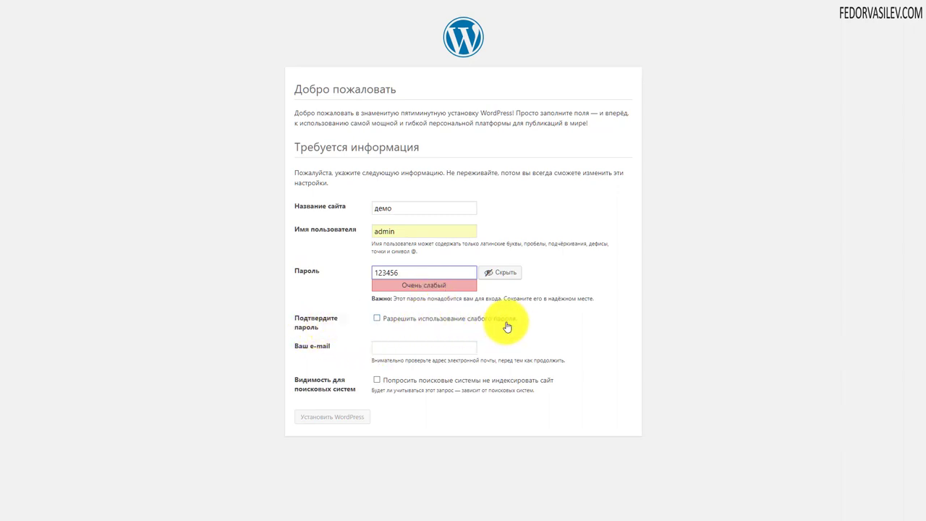
pyautogui.click(376, 318)
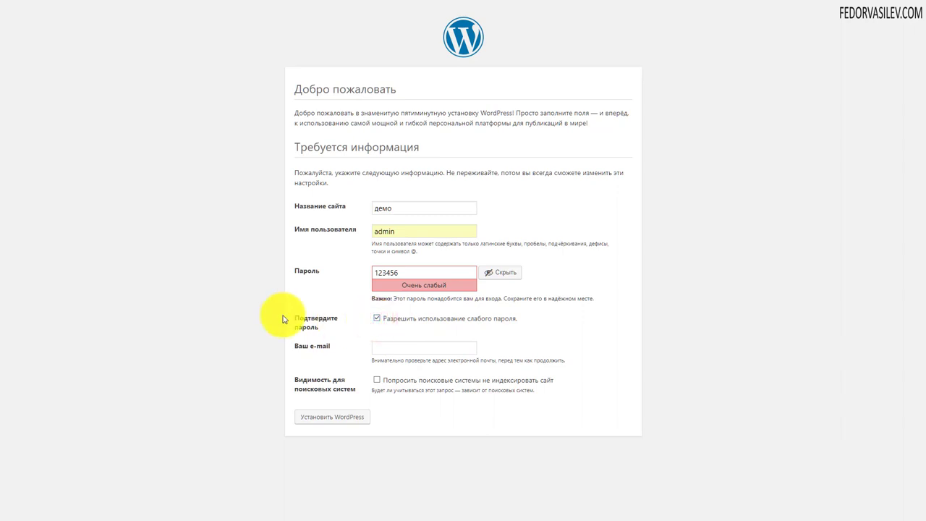
# Fill in the admin e-mail, discourage search engine indexing, and run Установить WordPress
pyautogui.click(390, 347)
pyautogui.click(393, 359)
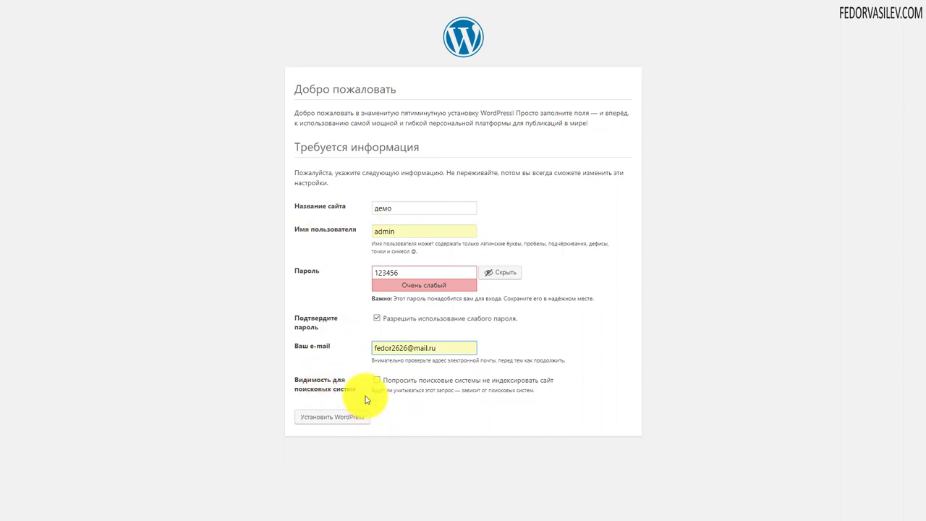
pyautogui.click(376, 380)
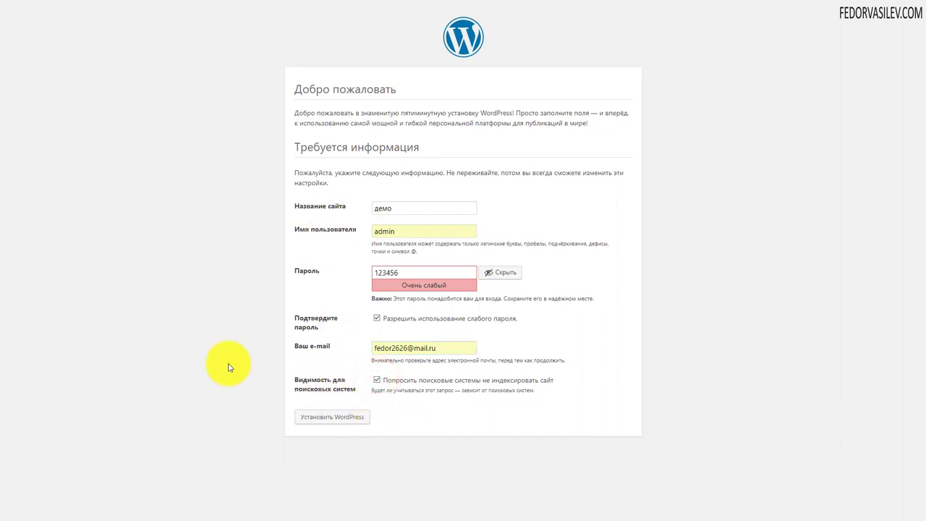
pyautogui.click(323, 420)
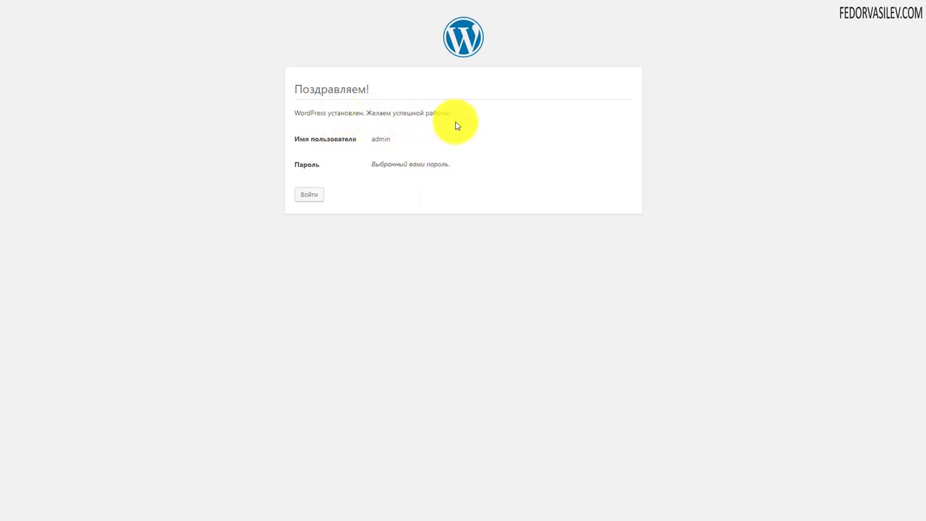
# Log in as admin with Запомнить меня ticked to reach the демо dashboard
pyautogui.click(310, 193)
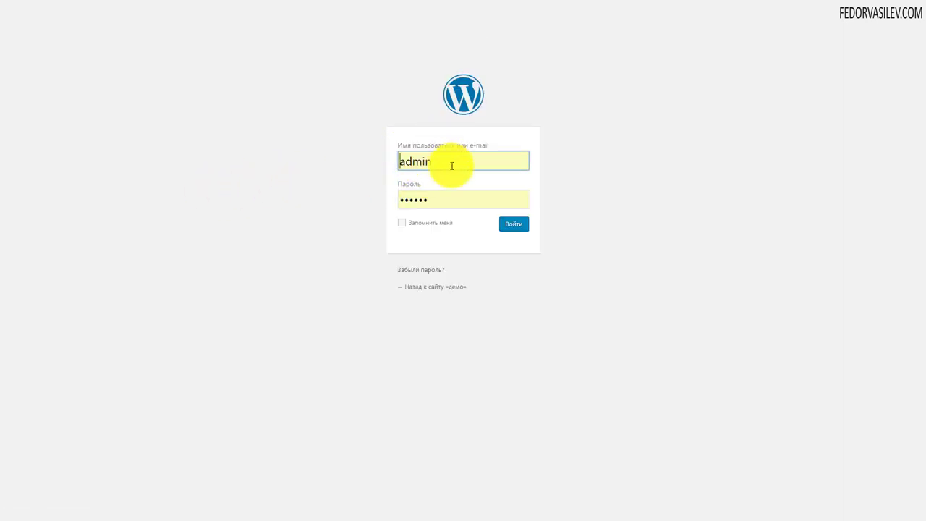
pyautogui.click(401, 224)
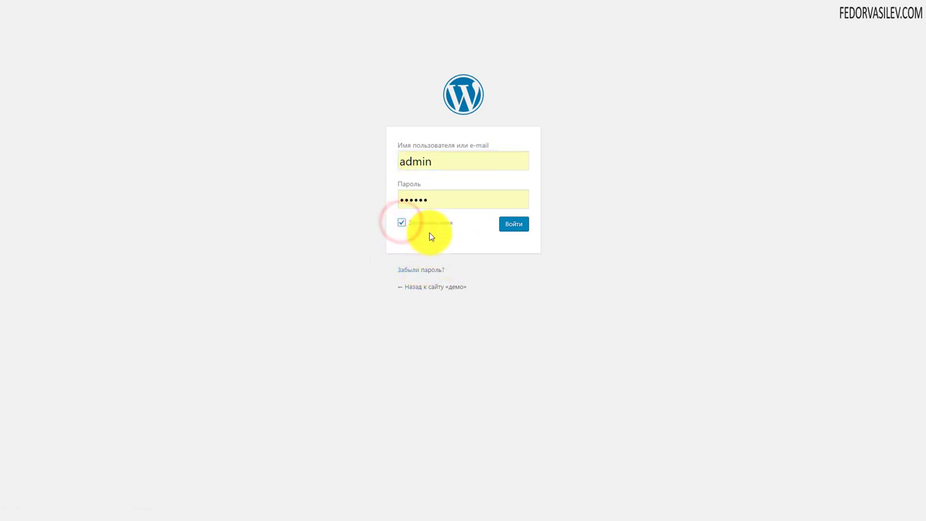
pyautogui.click(510, 223)
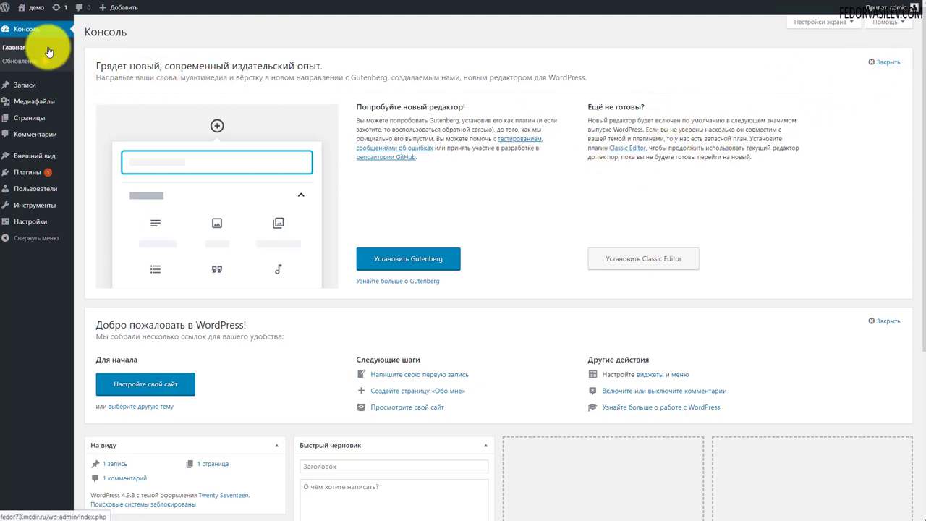
pyautogui.click(39, 10)
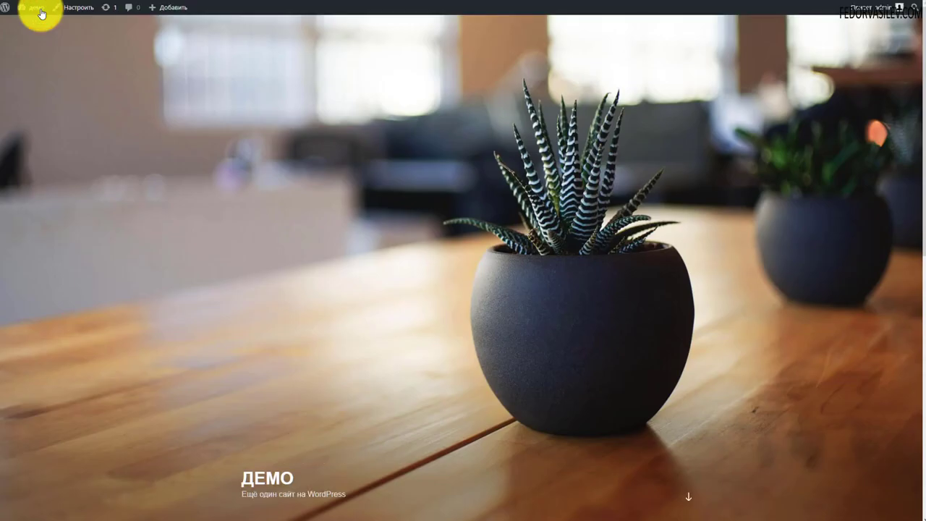
pyautogui.scroll(-7, 467, 127)
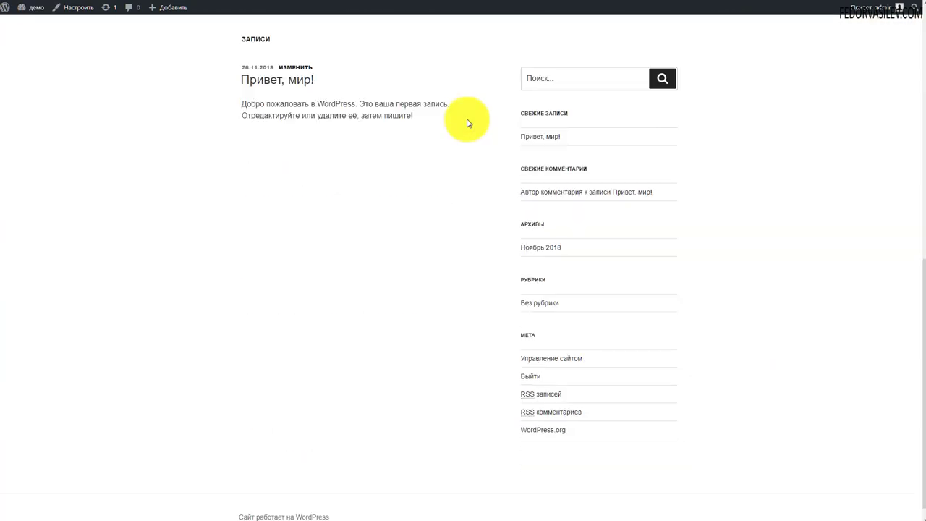
pyautogui.scroll(7, 427, 180)
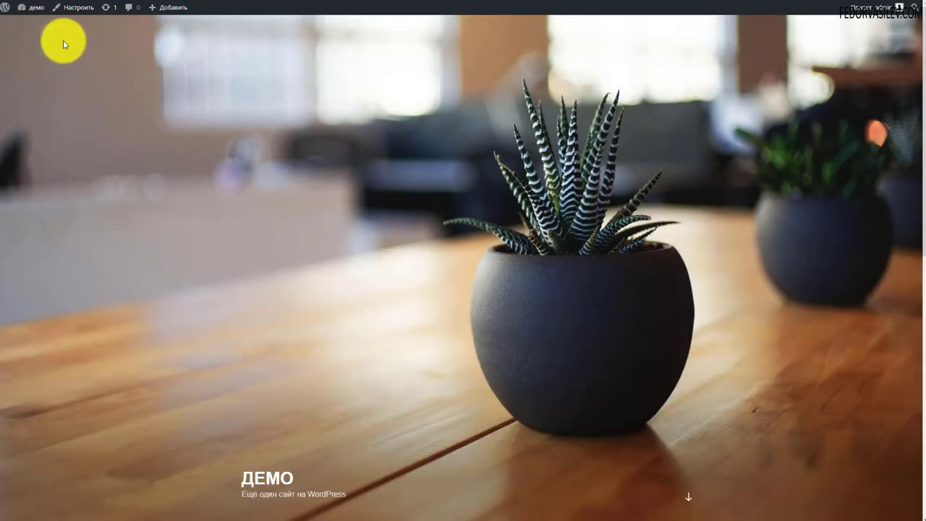
pyautogui.moveTo(33, 10)
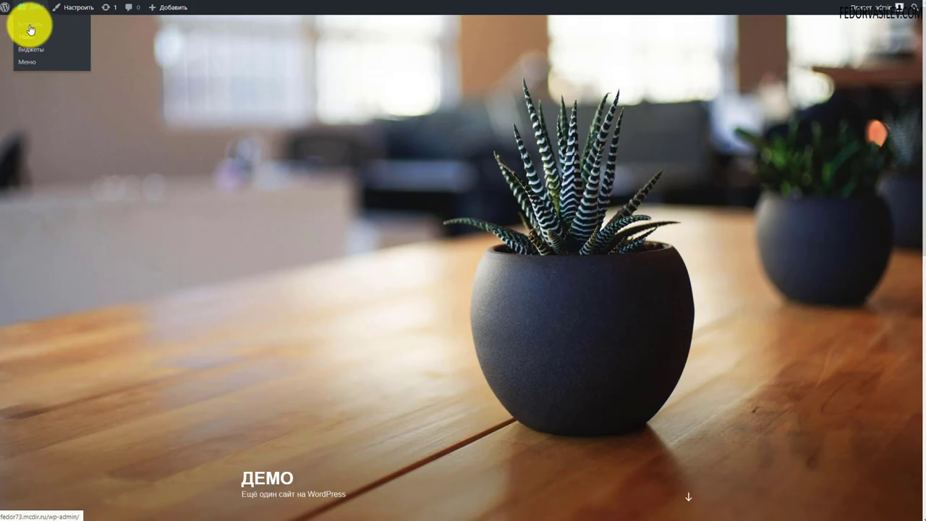
pyautogui.click(29, 28)
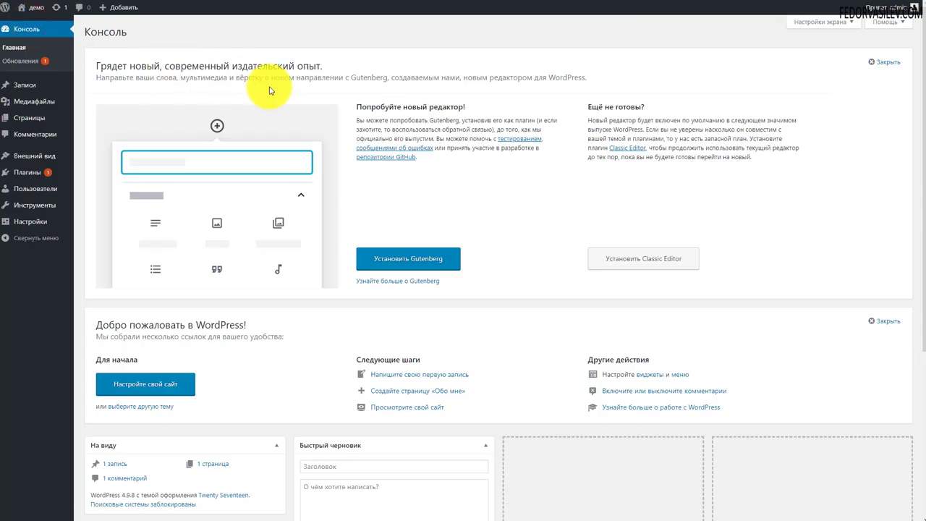